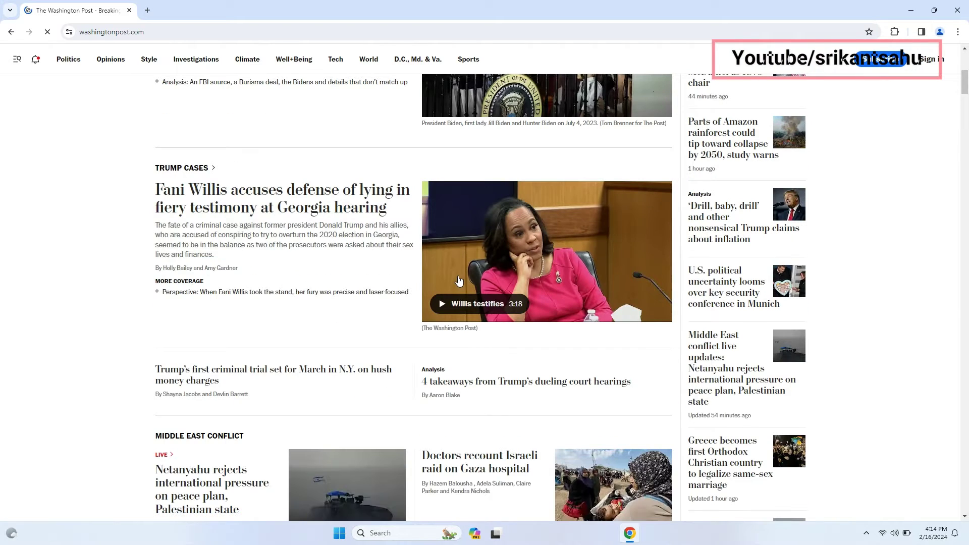
Open the Washington Post auntie-uncle trip travel article and scroll through it, showing its ads.
scroll(267, 272, "down", 5)
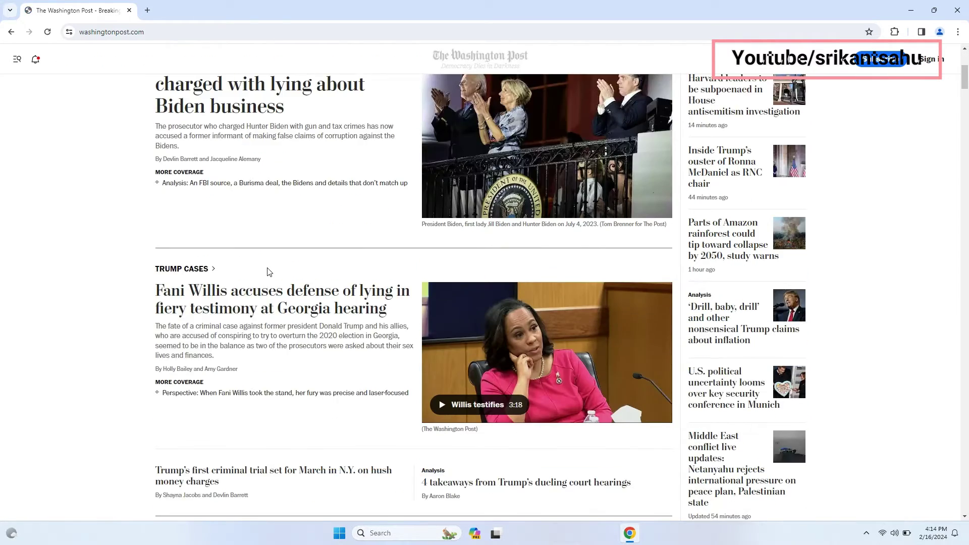
left_click(360, 245)
scroll(361, 245, "down", 15)
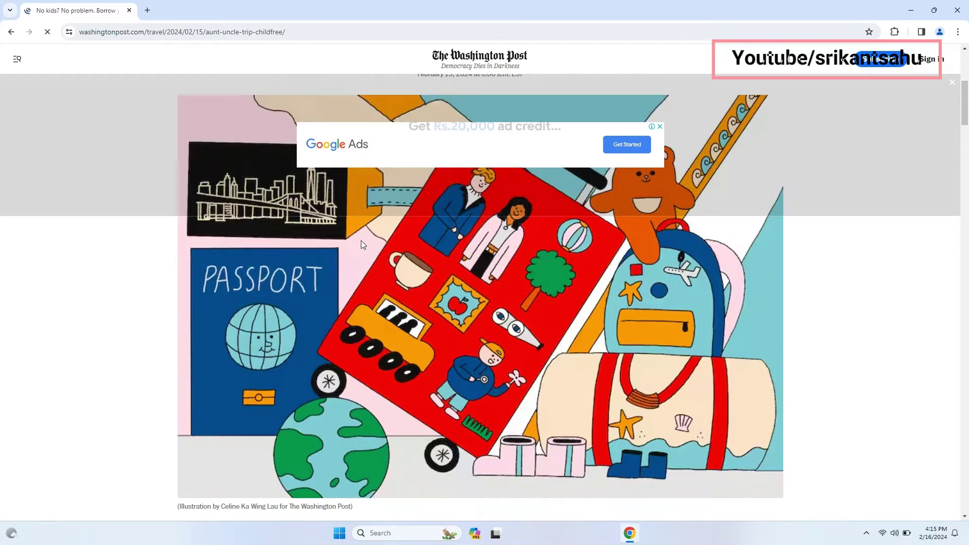
scroll(361, 245, "down", 15)
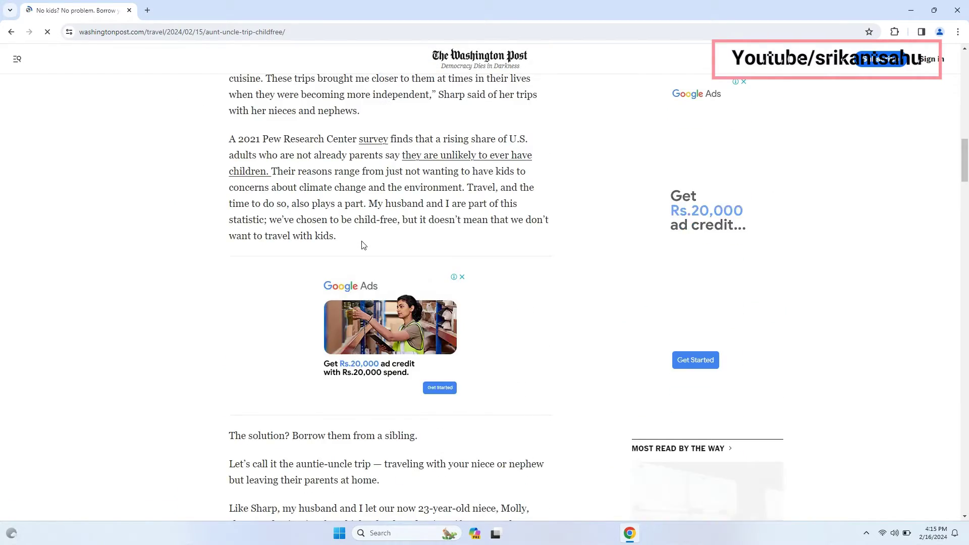
scroll(476, 376, "down", 10)
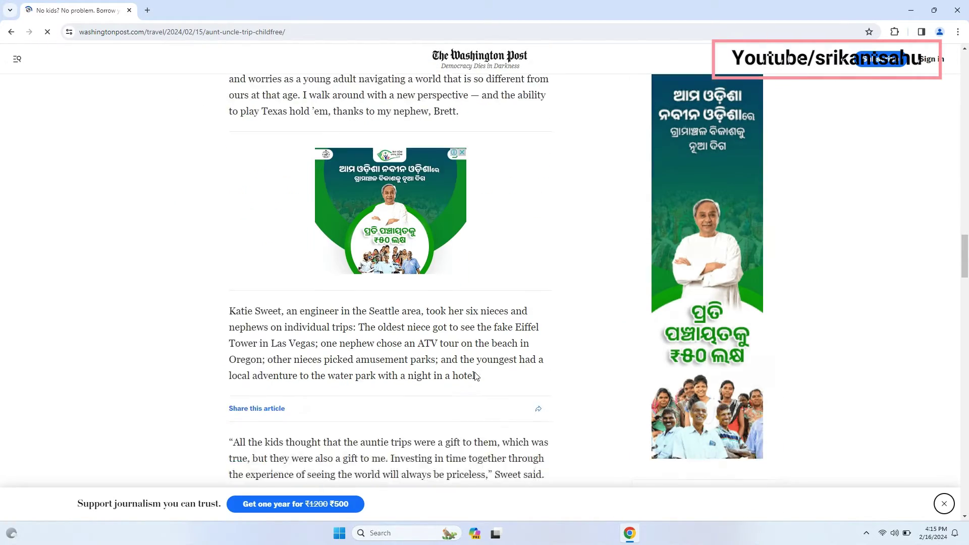
scroll(476, 376, "down", 8)
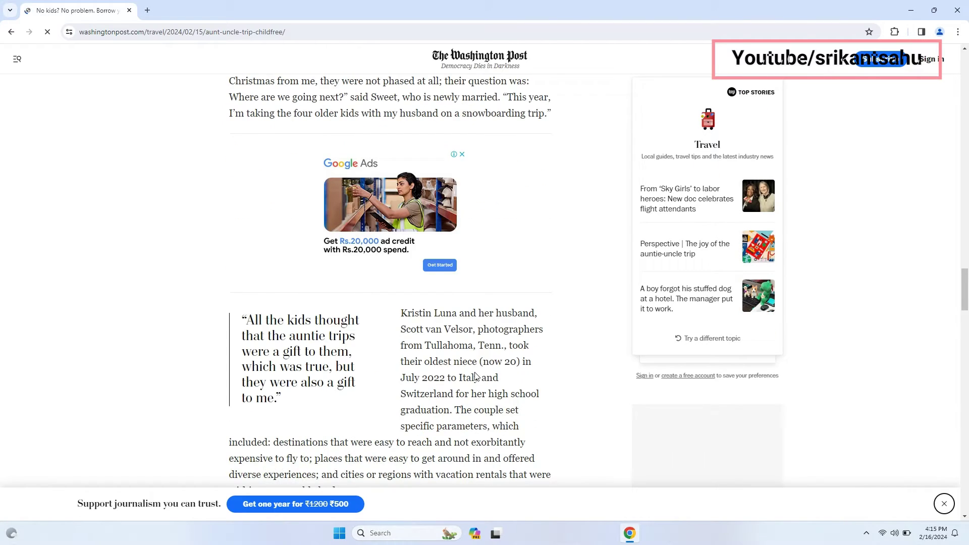
scroll(476, 376, "down", 3)
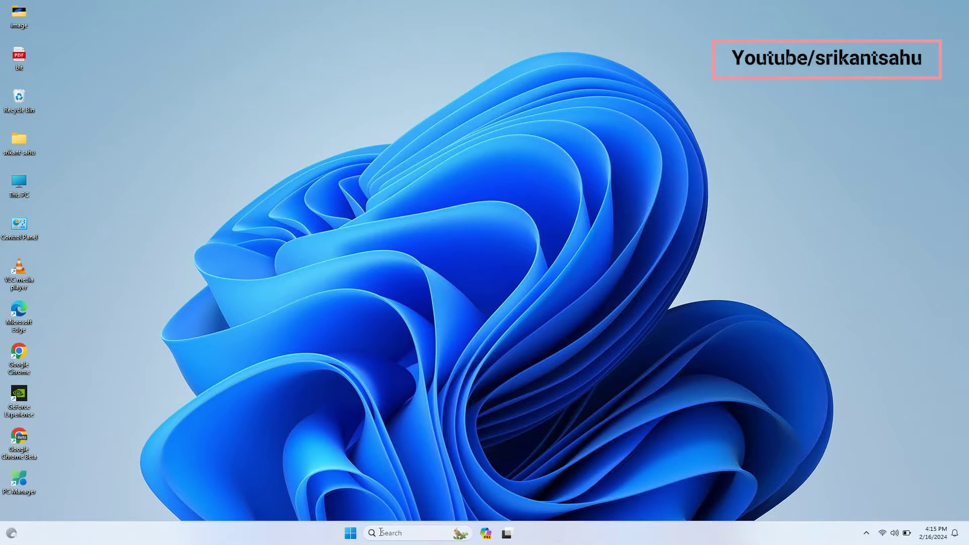
Launch the Network Connections panel by searching ncpa.cpl.
left_click(380, 532)
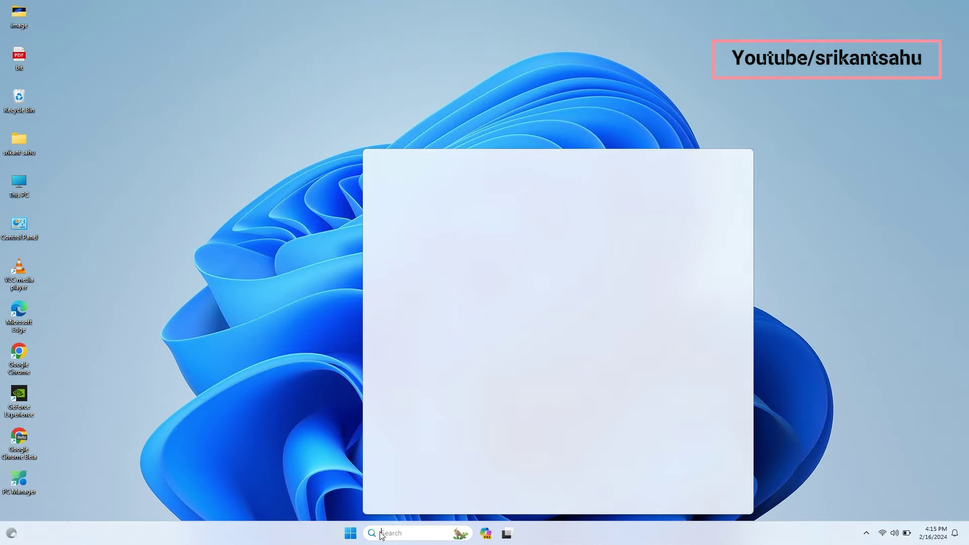
type("ncpa.cpl")
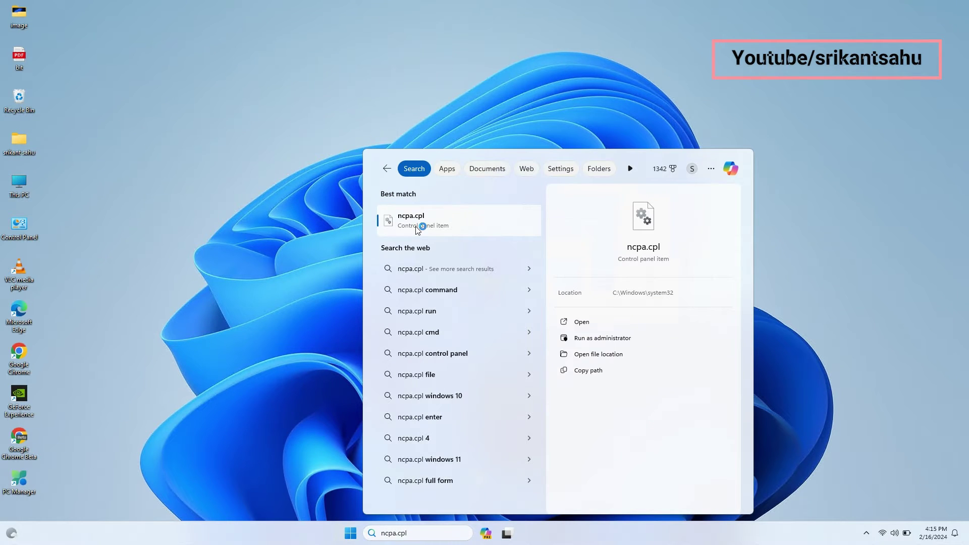
left_click(417, 226)
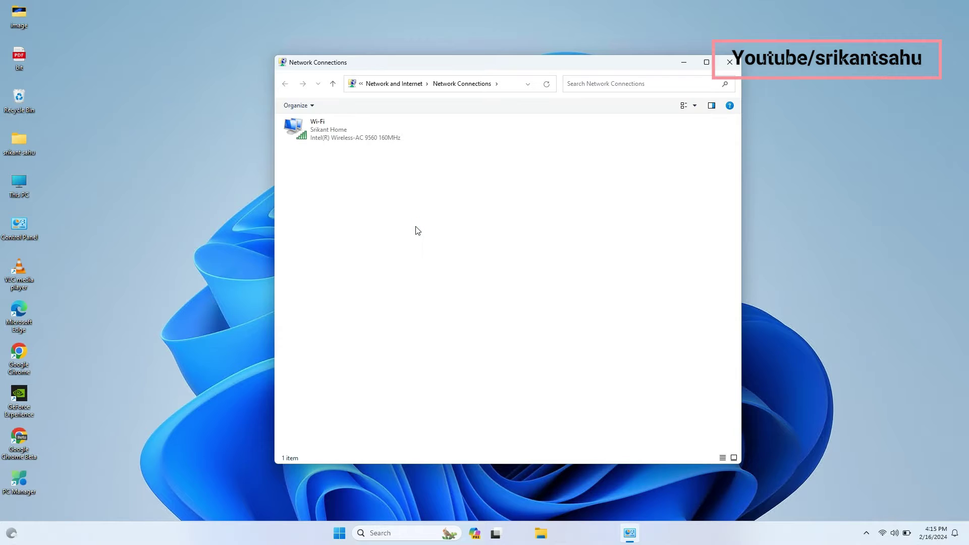
Open the Wi-Fi adapter's IPv4 properties and clear the 8.8.8.8 and 8.8.4.4 DNS entries.
left_click(333, 136)
right_click(332, 133)
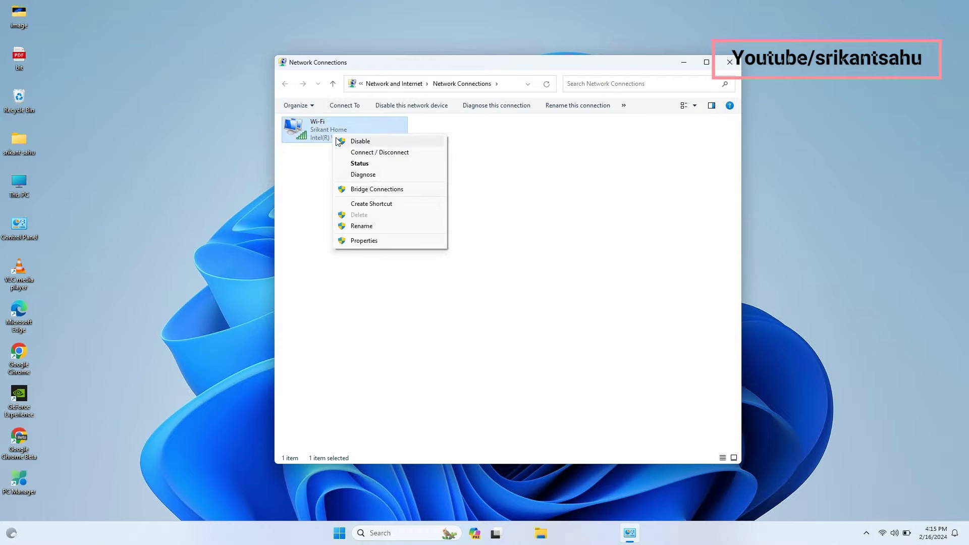
left_click(375, 241)
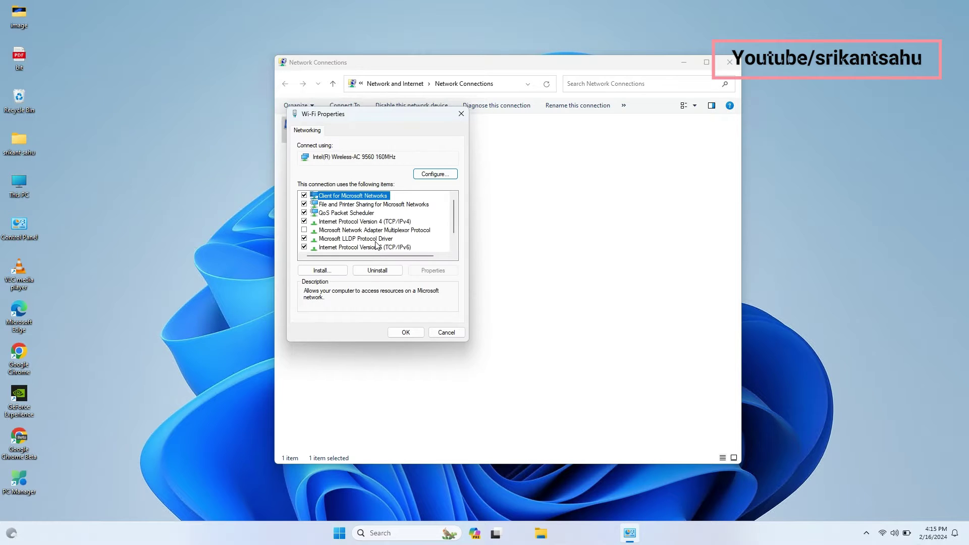
double_click(389, 222)
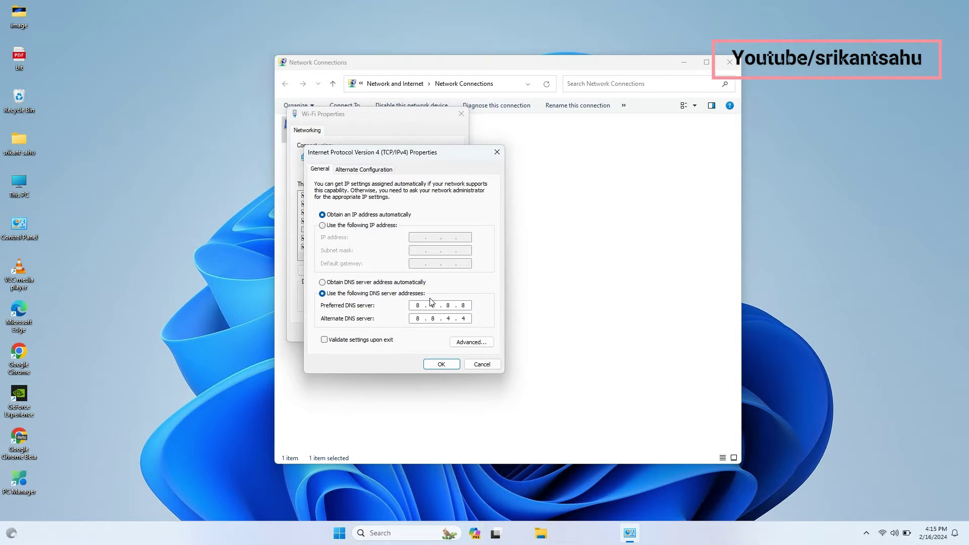
left_click(326, 282)
left_click(323, 294)
Launch Google Chrome and search Google for 'adguard dns'.
left_click(377, 535)
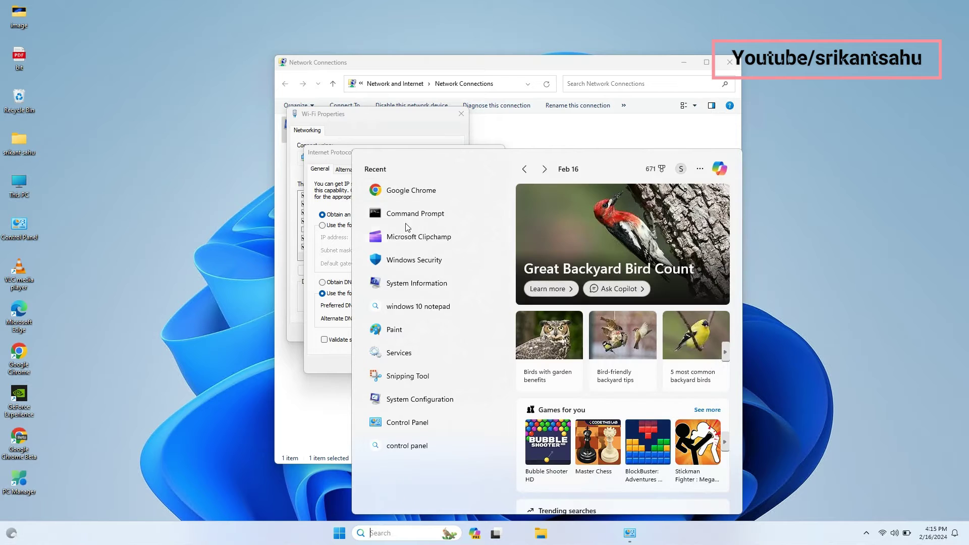
left_click(376, 188)
left_click(162, 35)
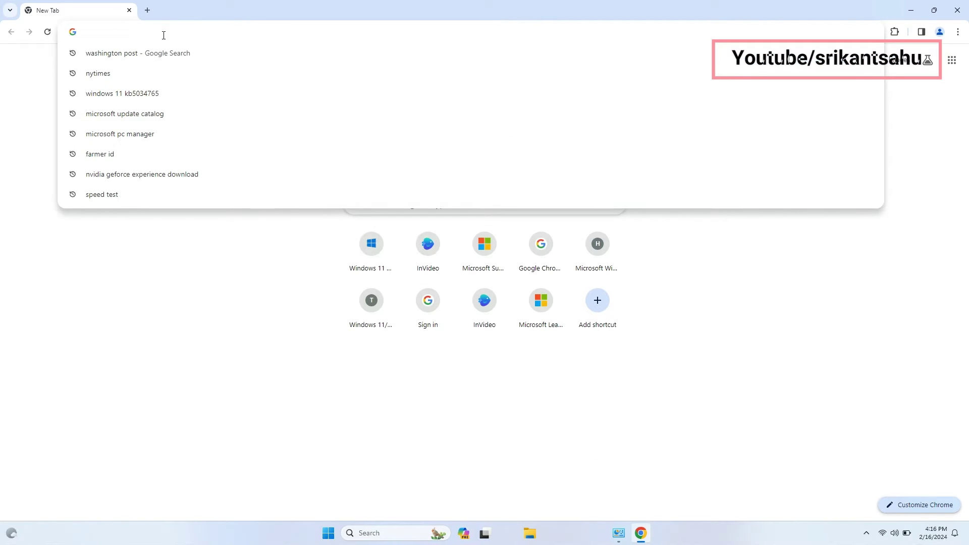
type("adguard dns")
key("Return")
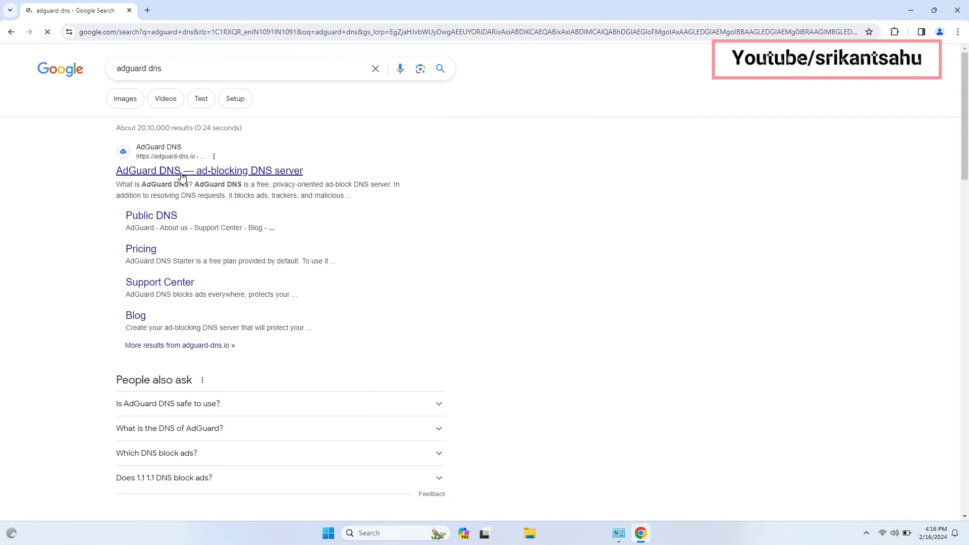
Open AdGuard's public DNS page and expand Plain DNS to show 94.140.14.14 and 94.140.15.15.
left_click(142, 220)
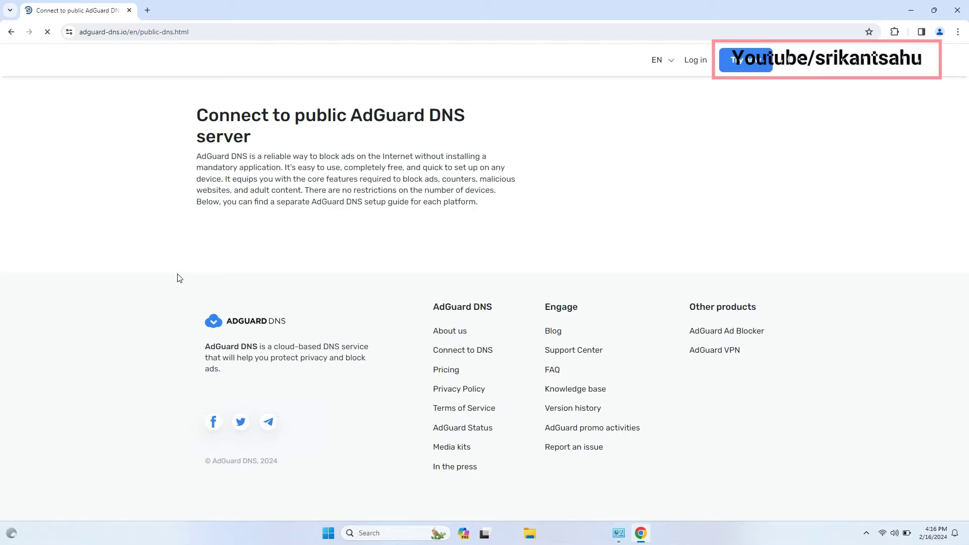
scroll(216, 296, "down", 3)
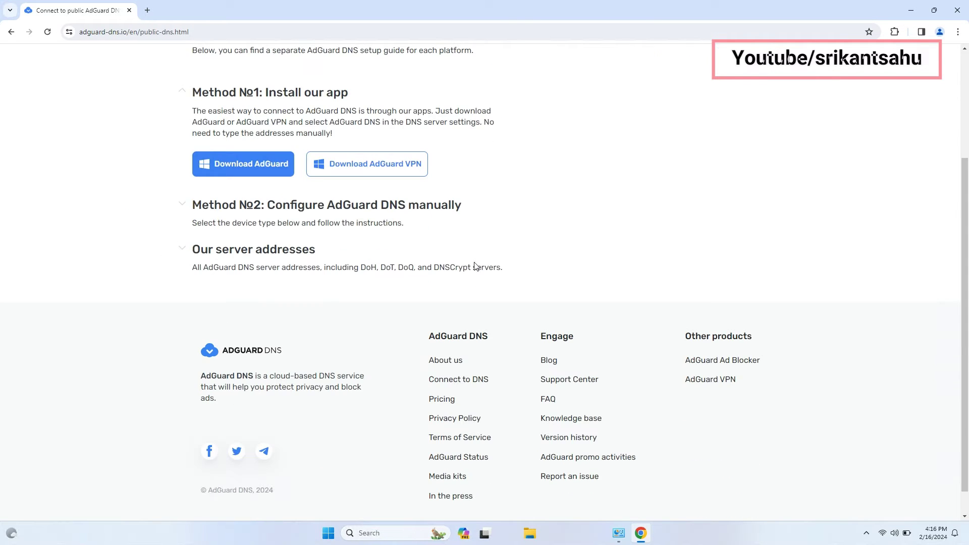
left_click(203, 252)
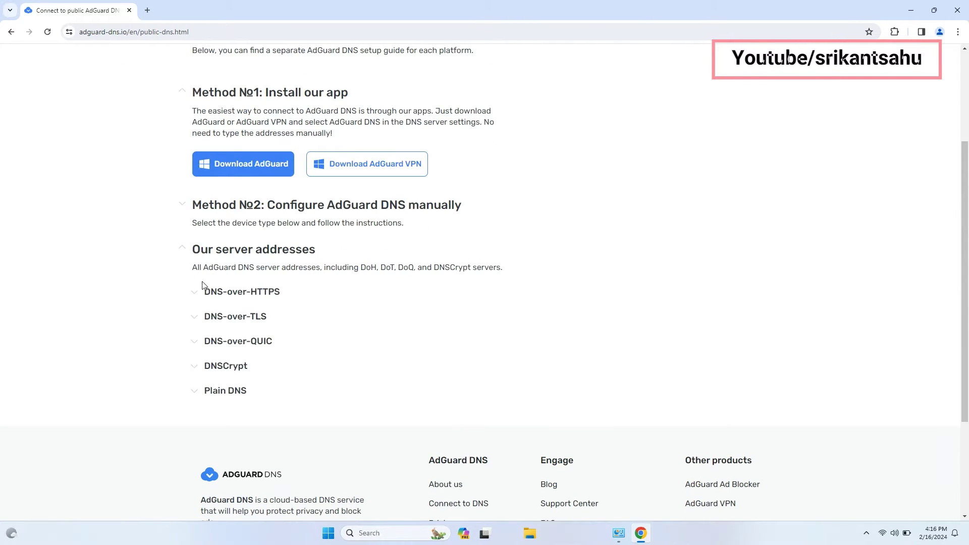
left_click(193, 394)
scroll(298, 361, "down", 3)
Set preferred DNS 94.140.14.14 and alternate 94.140.15.15, then confirm both properties dialogs.
double_click(281, 5)
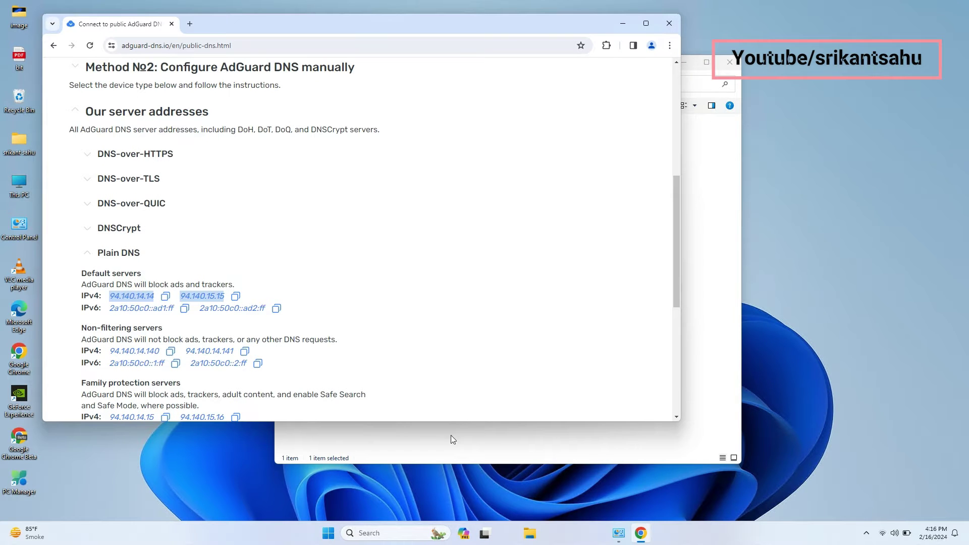
left_click(618, 533)
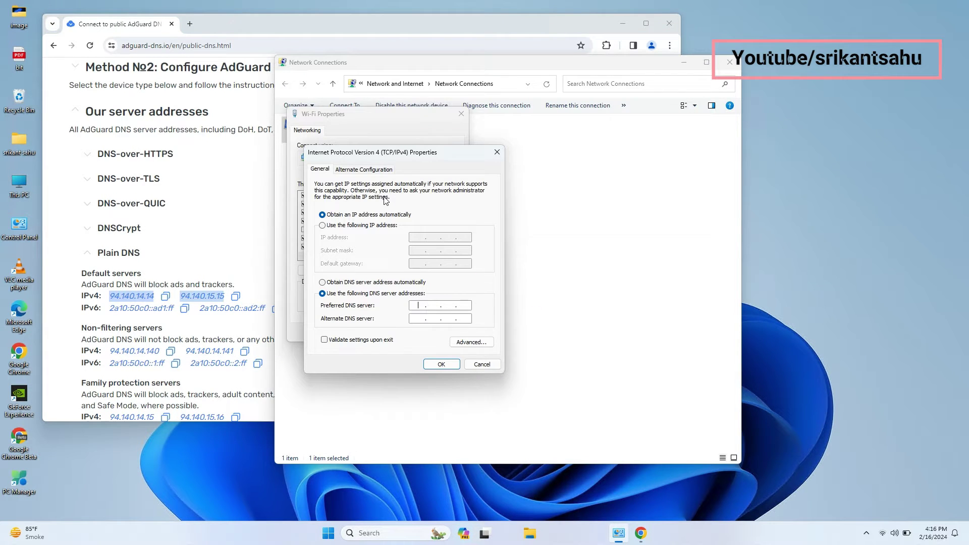
left_click_drag(367, 156, 415, 173)
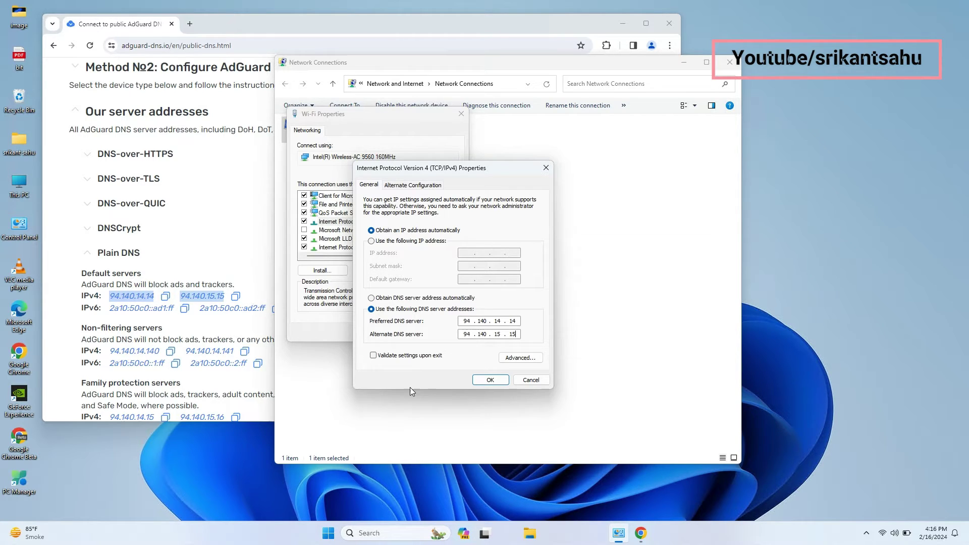
left_click(490, 379)
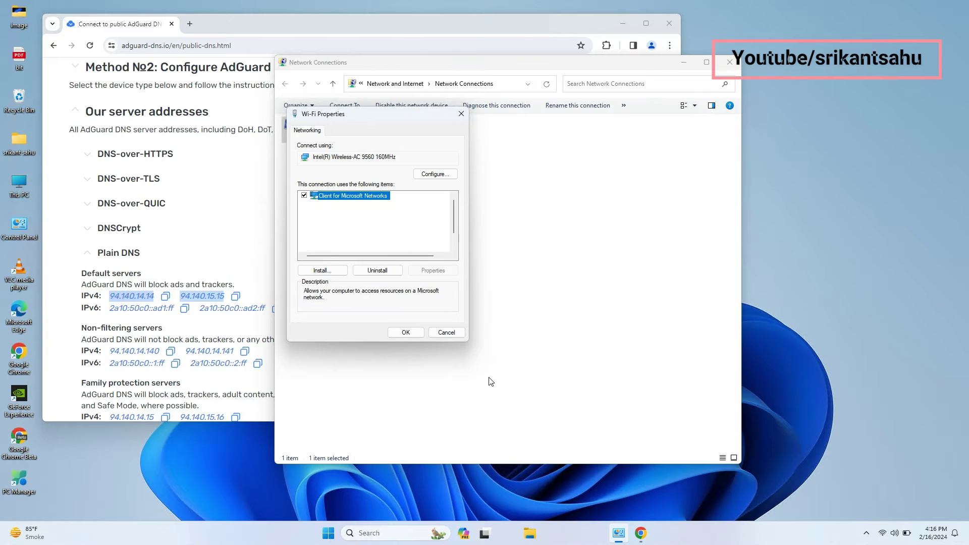
left_click(406, 333)
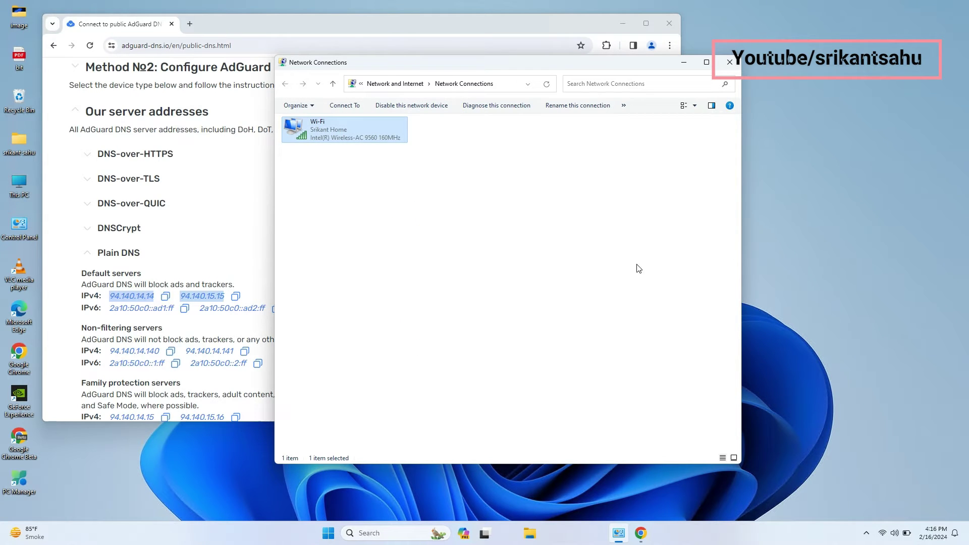
Run ipconfig /flushdns from Windows Search to clear the DNS cache.
left_click(391, 534)
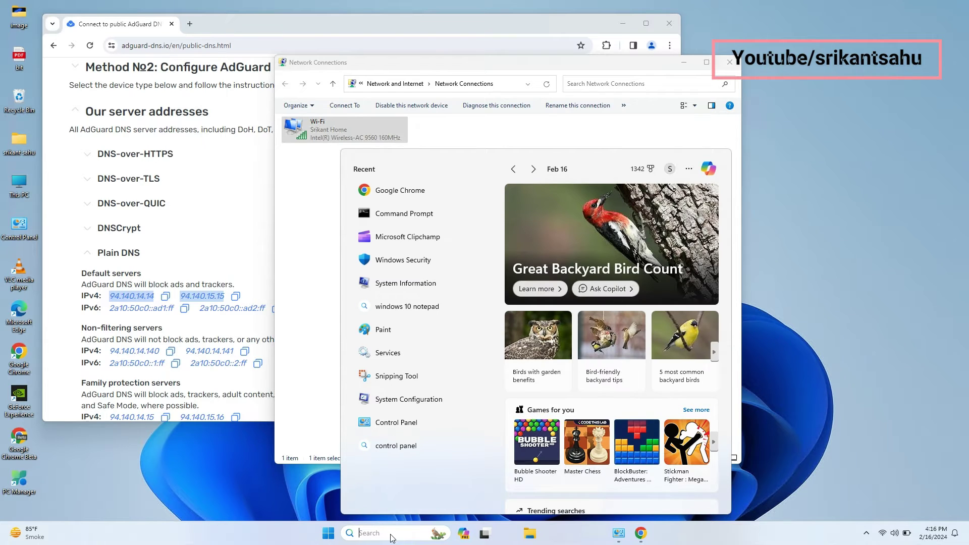
type("ipconfig ")
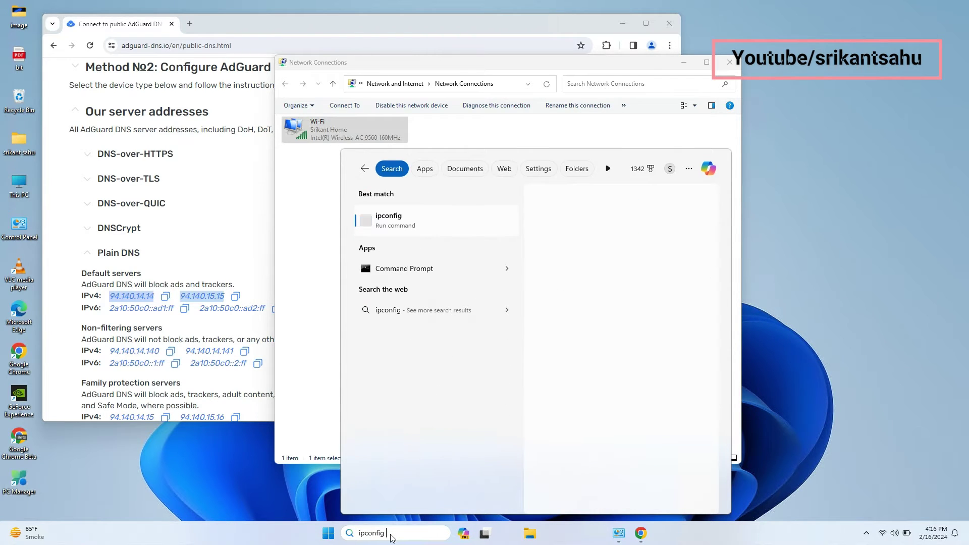
type("./flushdns")
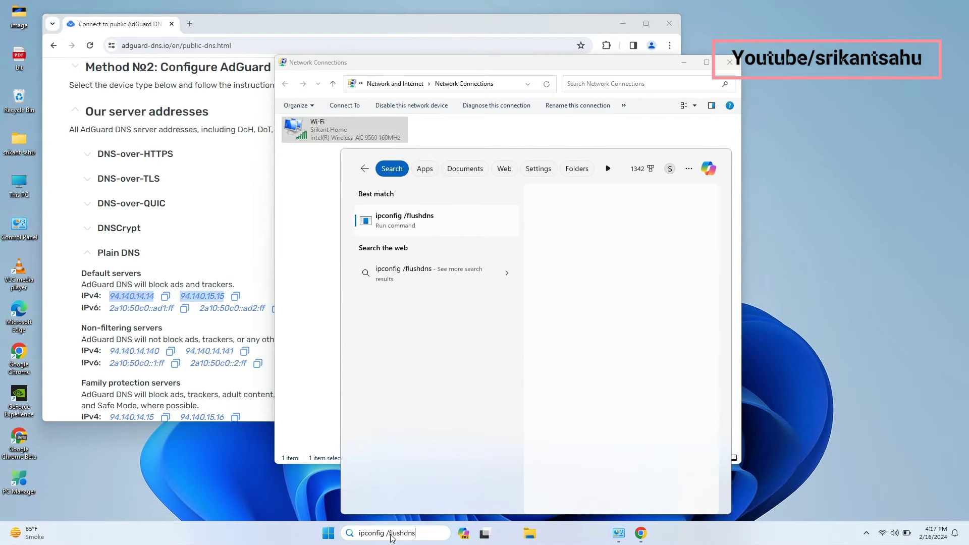
left_click(401, 218)
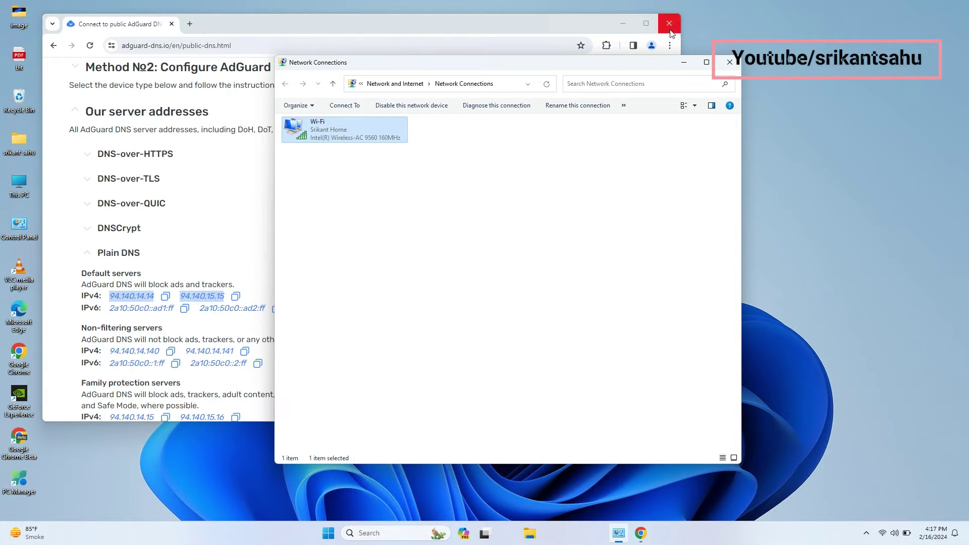
Open the USA TODAY website in a new Chrome tab via a Google search for usatoday.
left_click(197, 22)
left_click(190, 24)
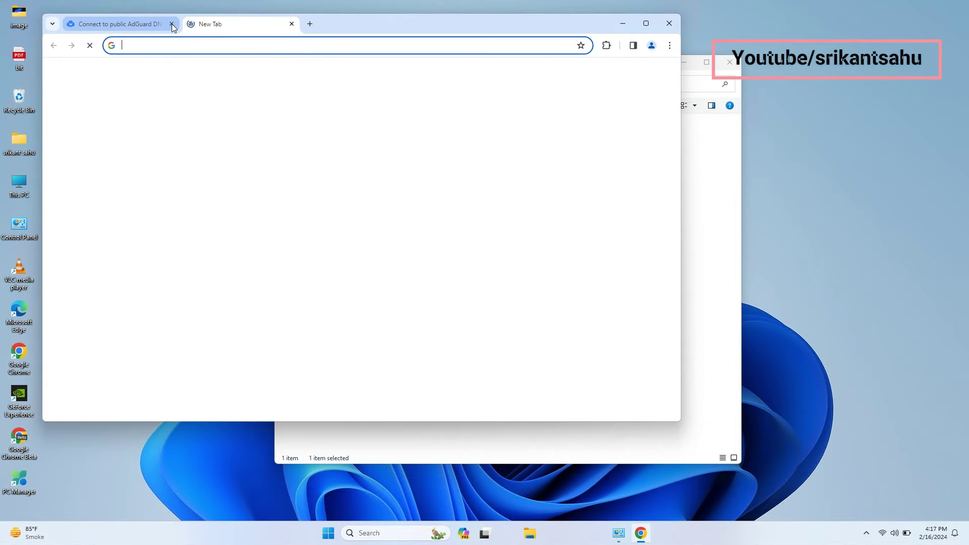
type("usatoday")
key("Return")
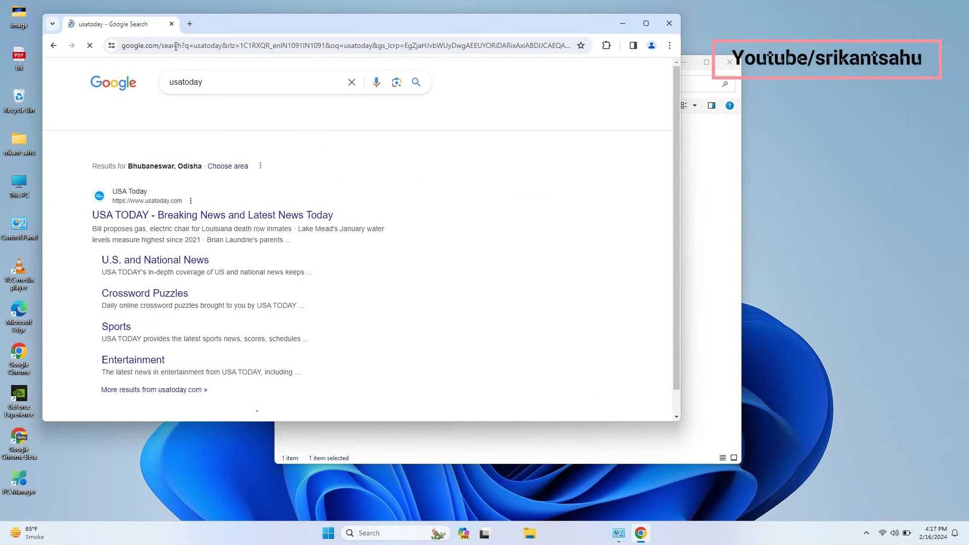
left_click(190, 215)
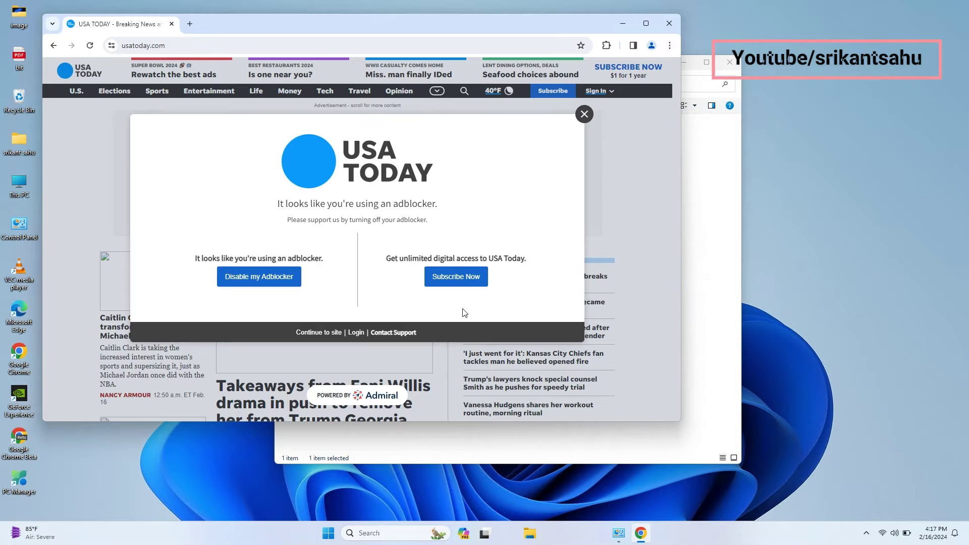
Check the installed extensions, then dismiss USA TODAY's adblocker notice.
left_click_drag(293, 203, 443, 212)
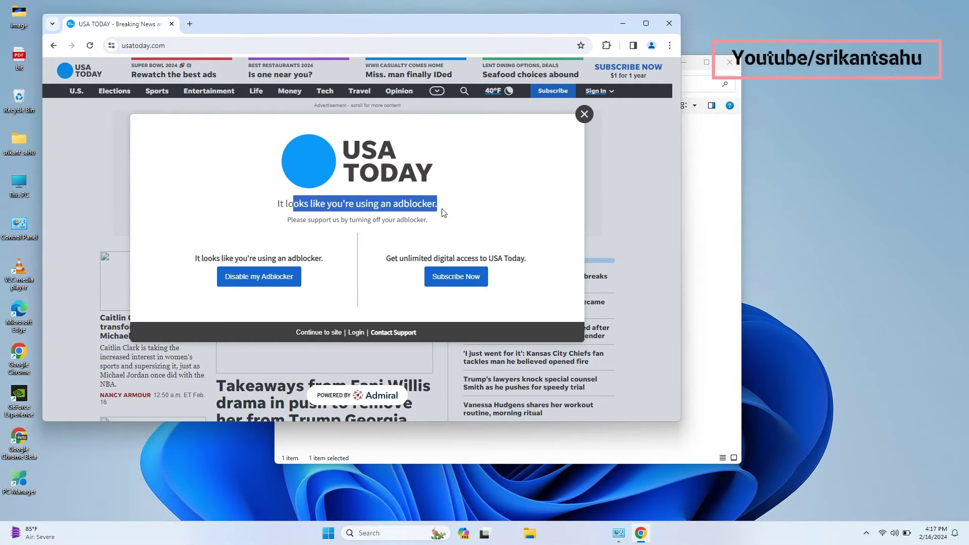
left_click(606, 46)
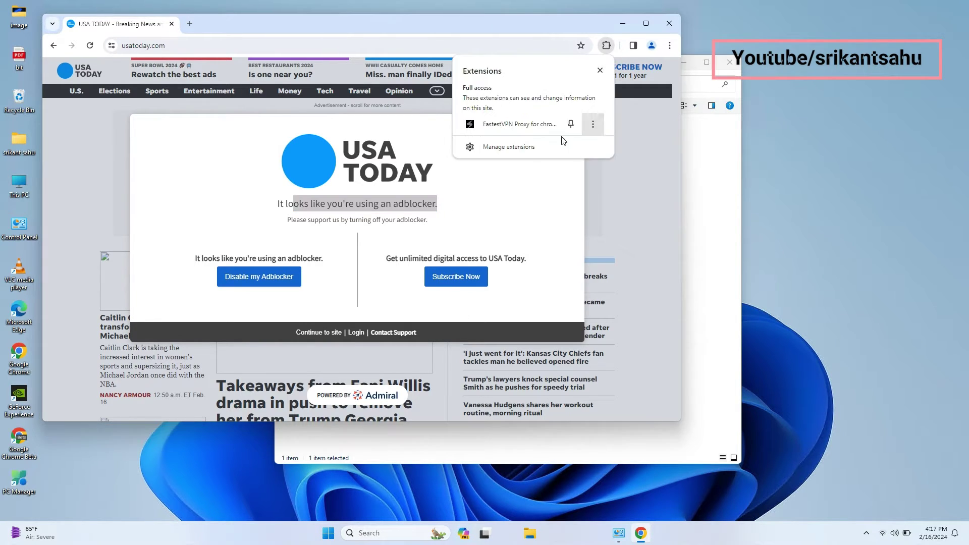
left_click(513, 147)
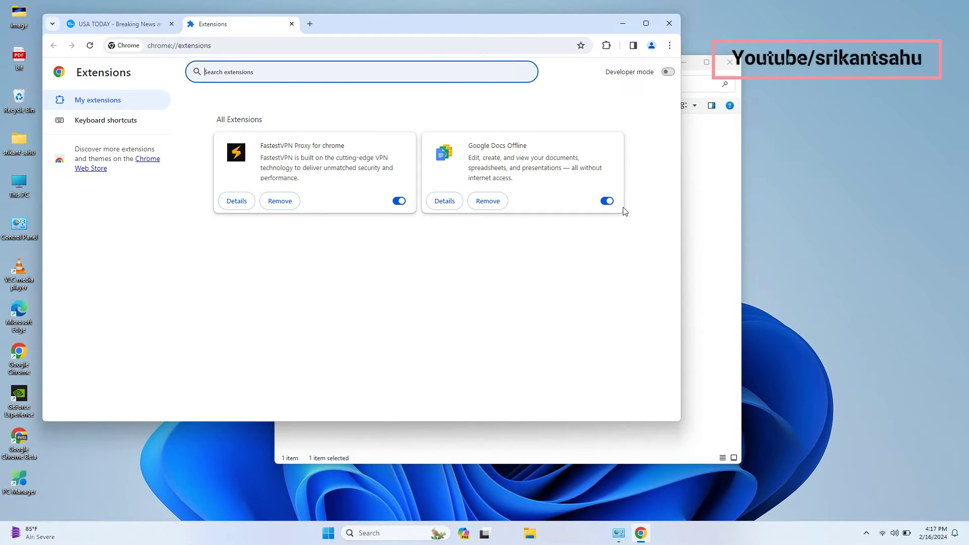
left_click(137, 24)
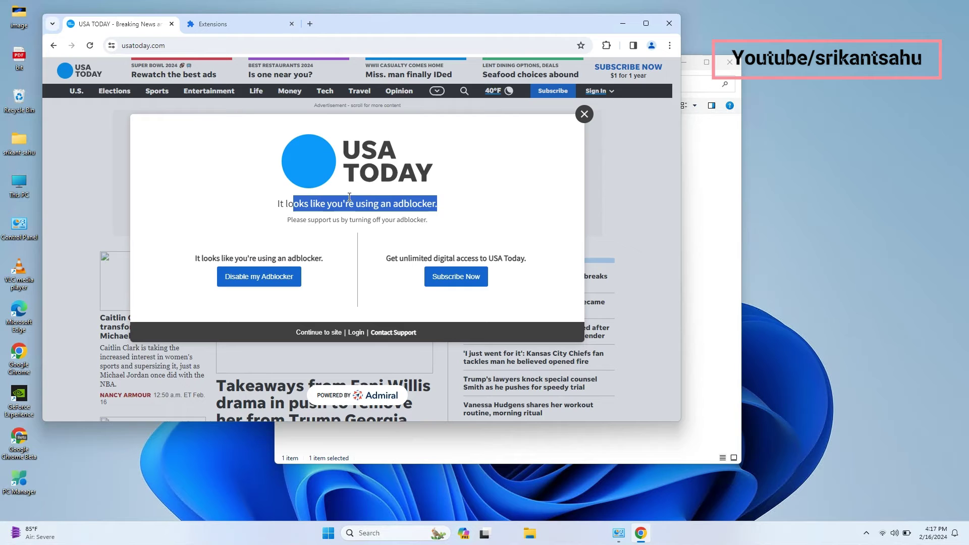
left_click(584, 114)
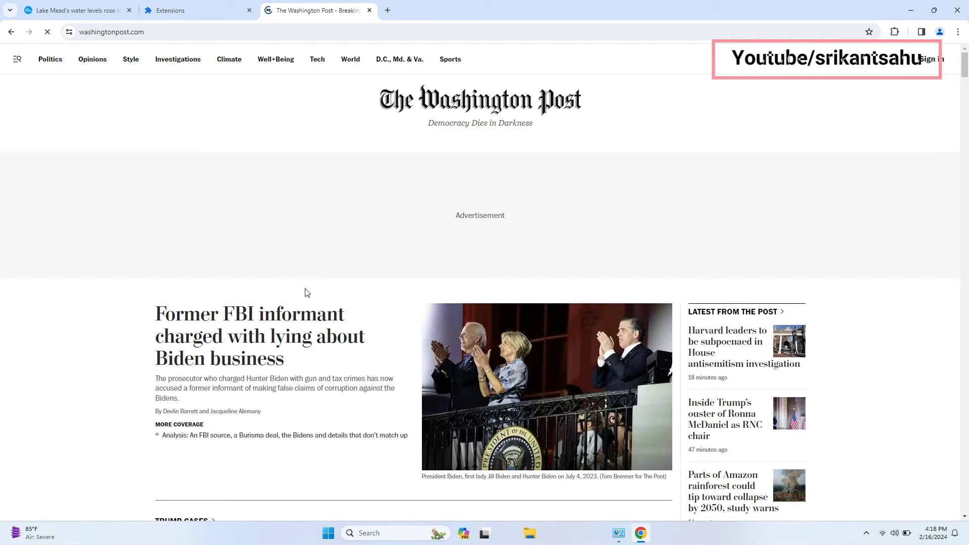
Open the Firstpost Supreme Court electoral bonds article and scroll through it, confirming no ads.
scroll(307, 293, "down", 10)
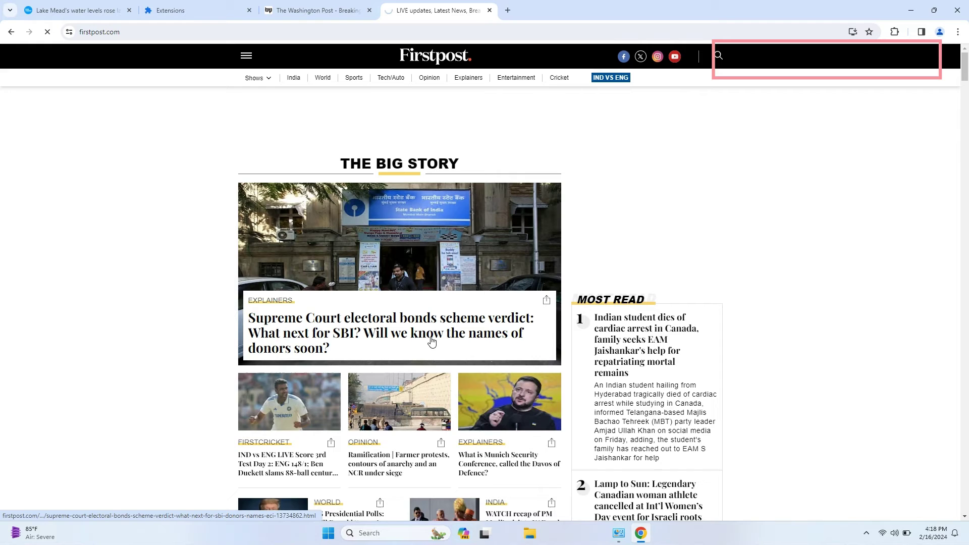
left_click(431, 341)
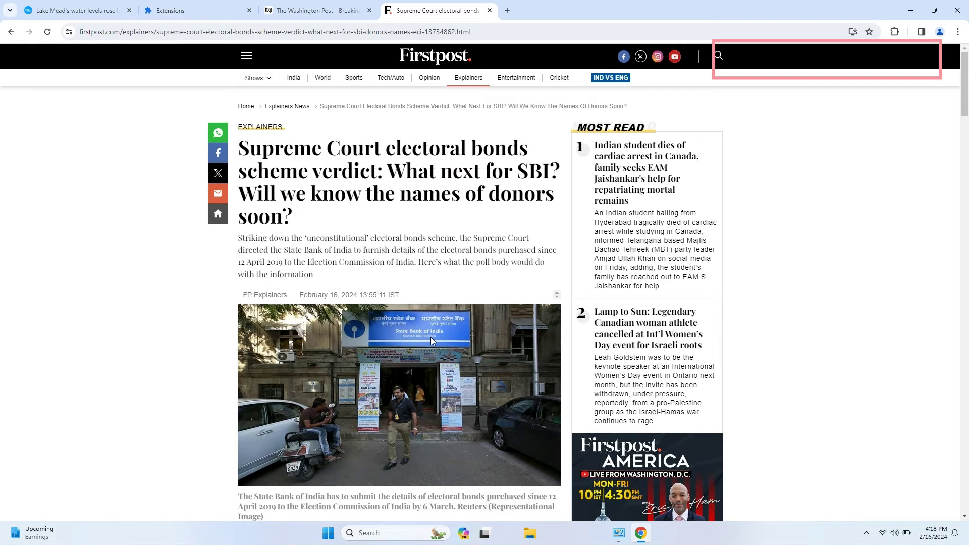
scroll(322, 235, "down", 6)
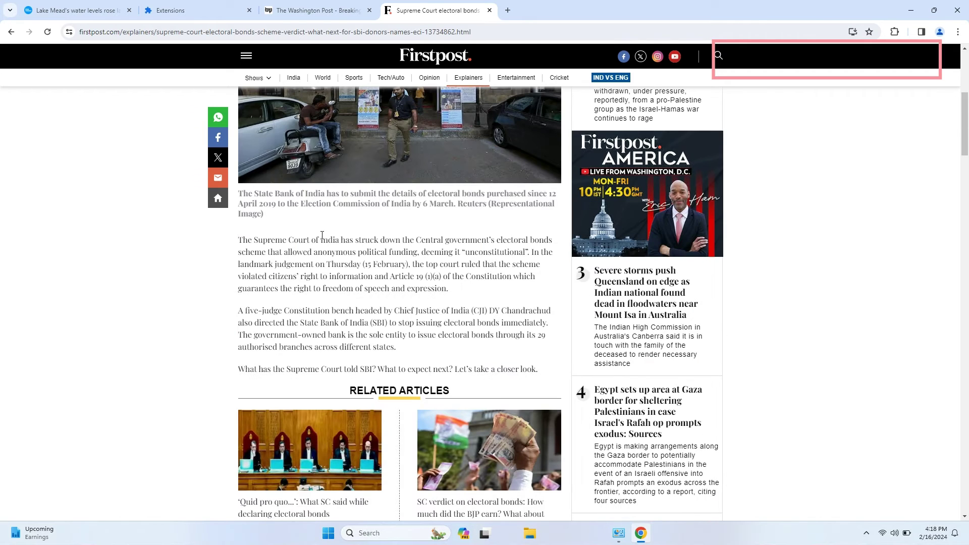
scroll(321, 236, "down", 20)
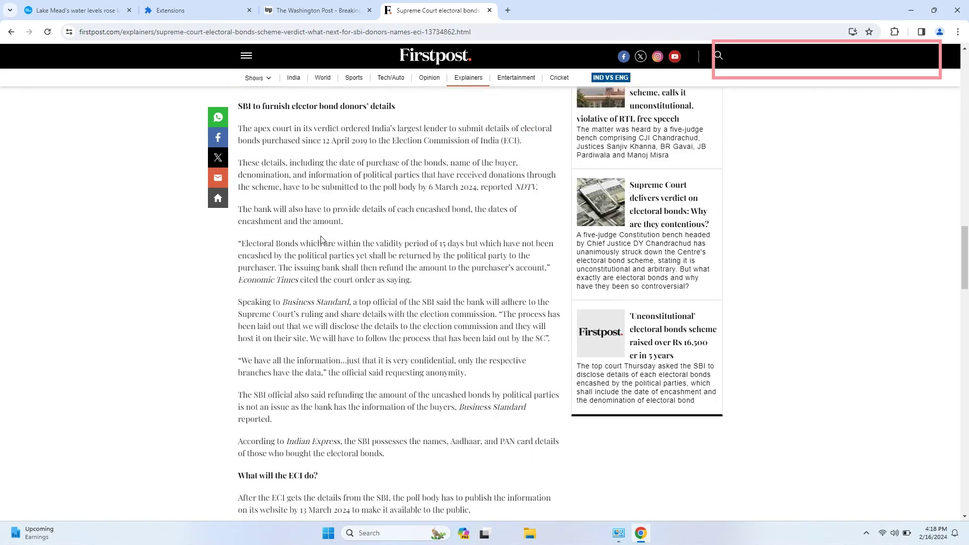
scroll(321, 238, "down", 20)
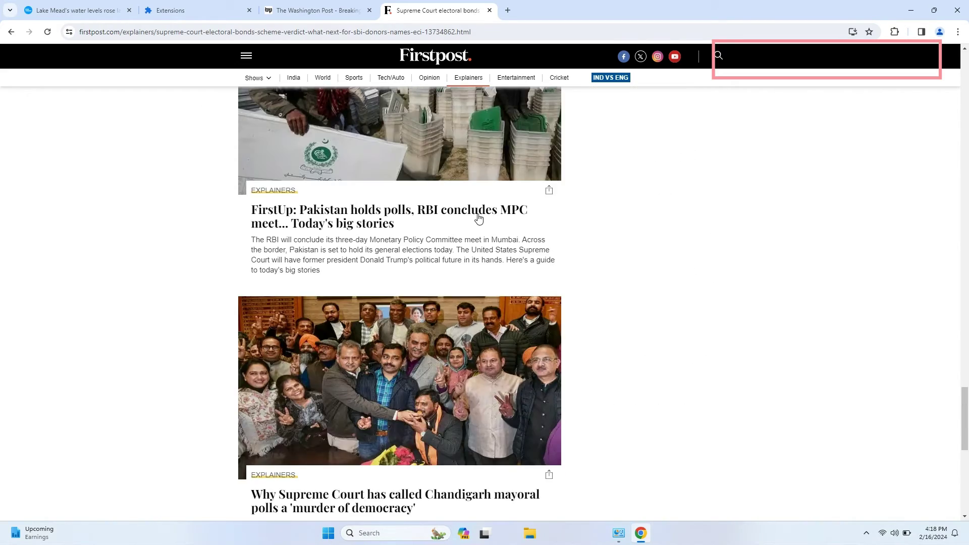
scroll(478, 218, "down", 10)
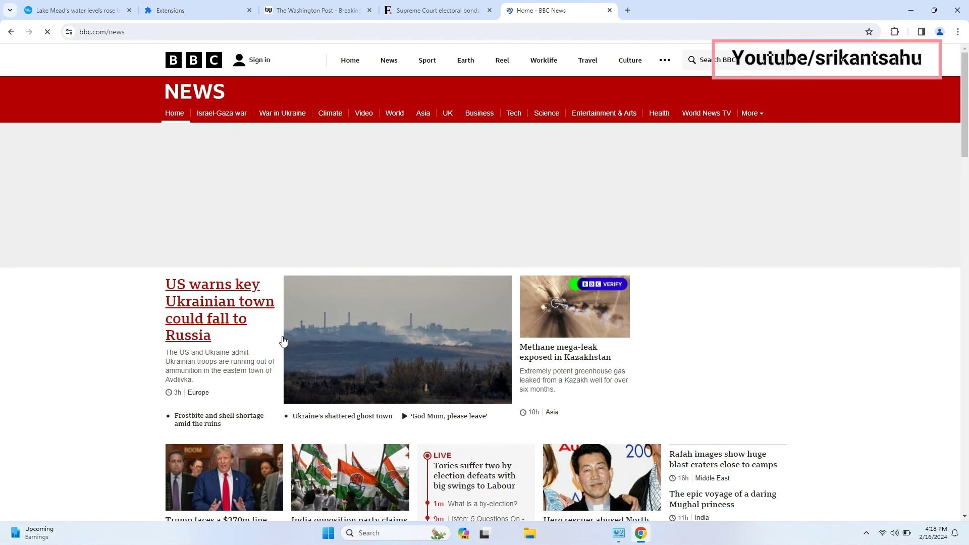
scroll(284, 341, "down", 10)
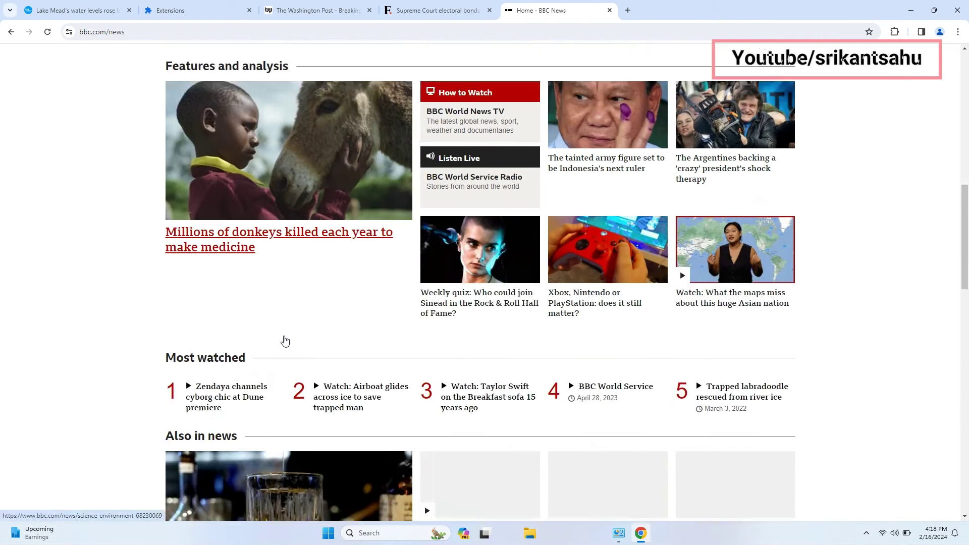
scroll(284, 341, "down", 9)
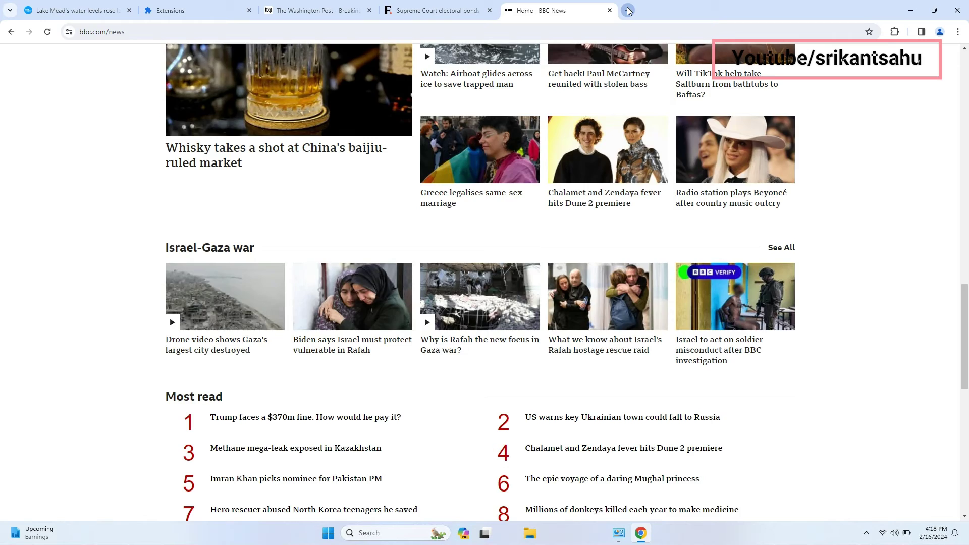
Open a new Chrome tab.
left_click(627, 10)
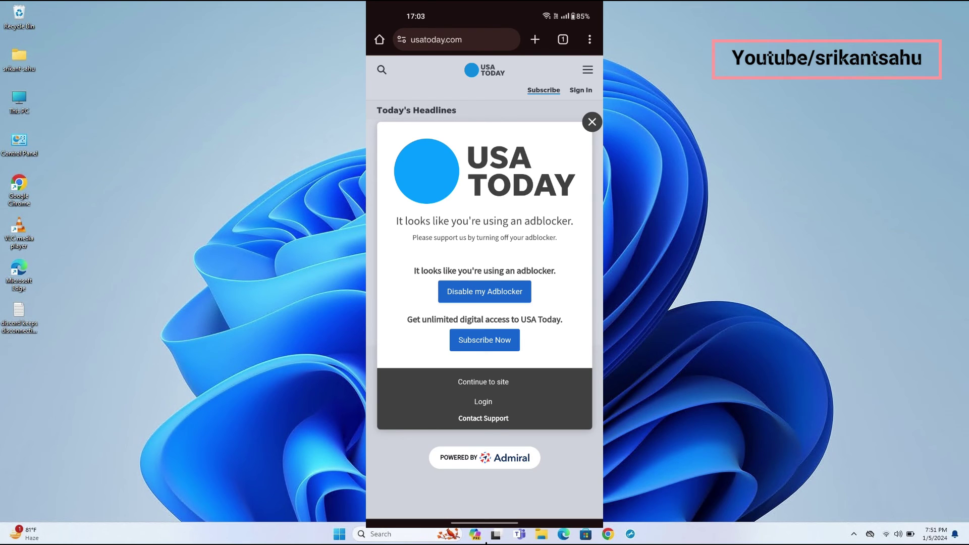
Continue past USA Today's adblocker notice on the phone, scroll the feed, and open the home-buying story.
left_click(497, 383)
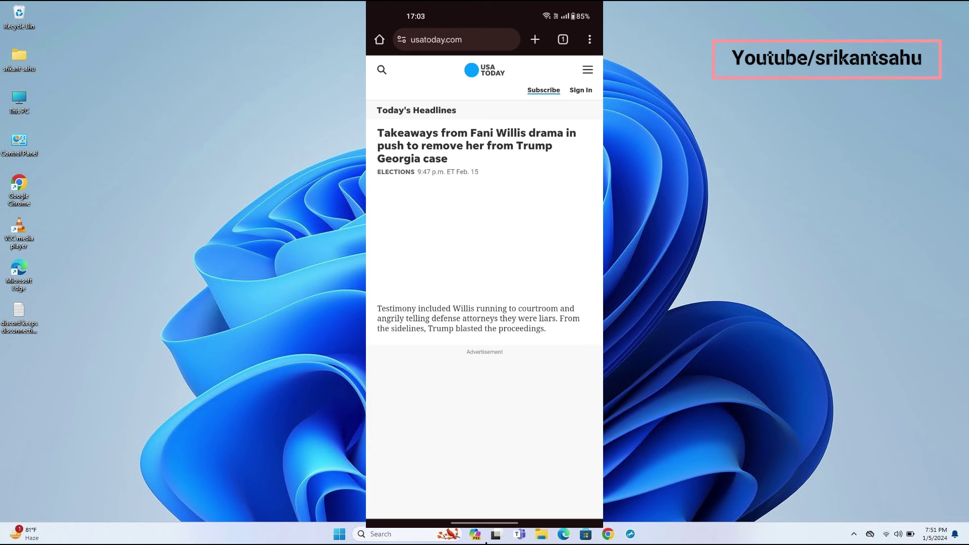
scroll(532, 413, "down", 5)
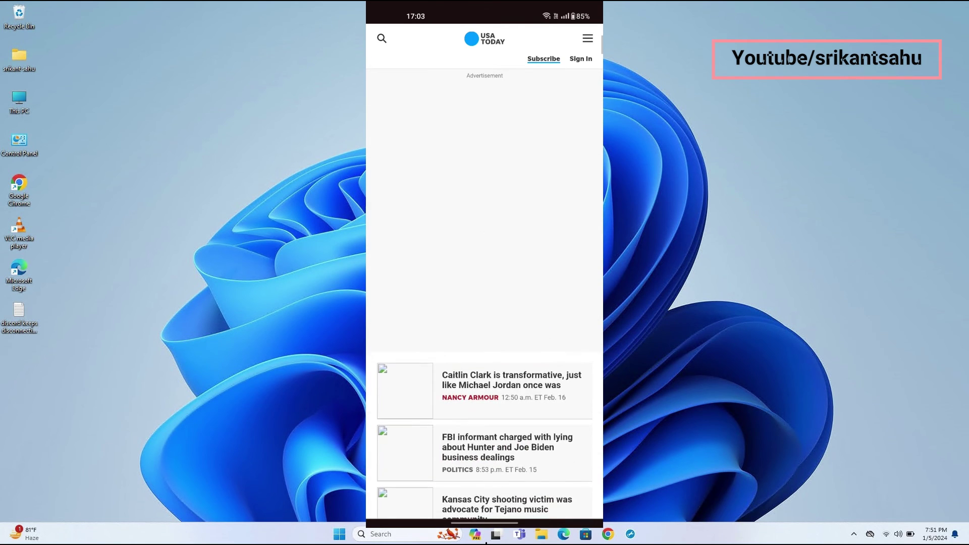
scroll(485, 293, "down", 10)
left_click(539, 353)
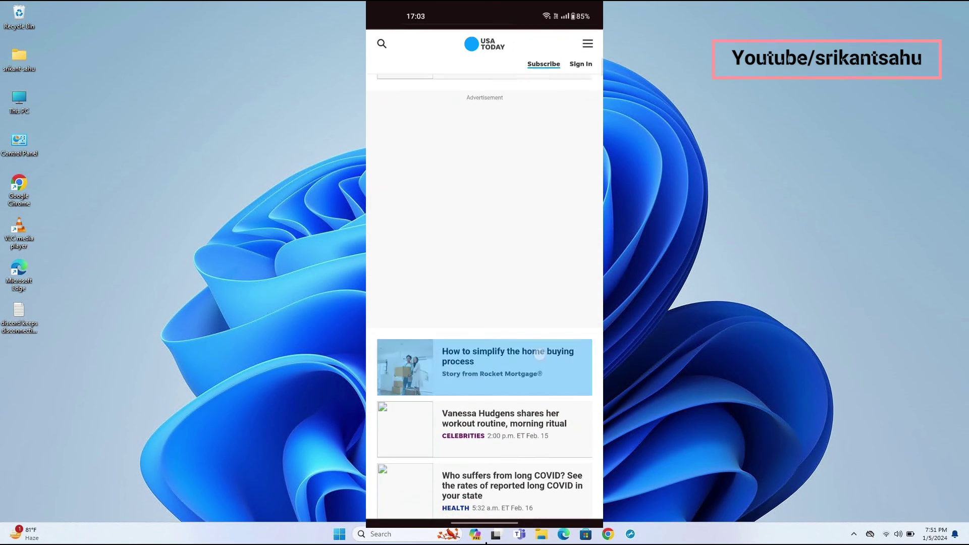